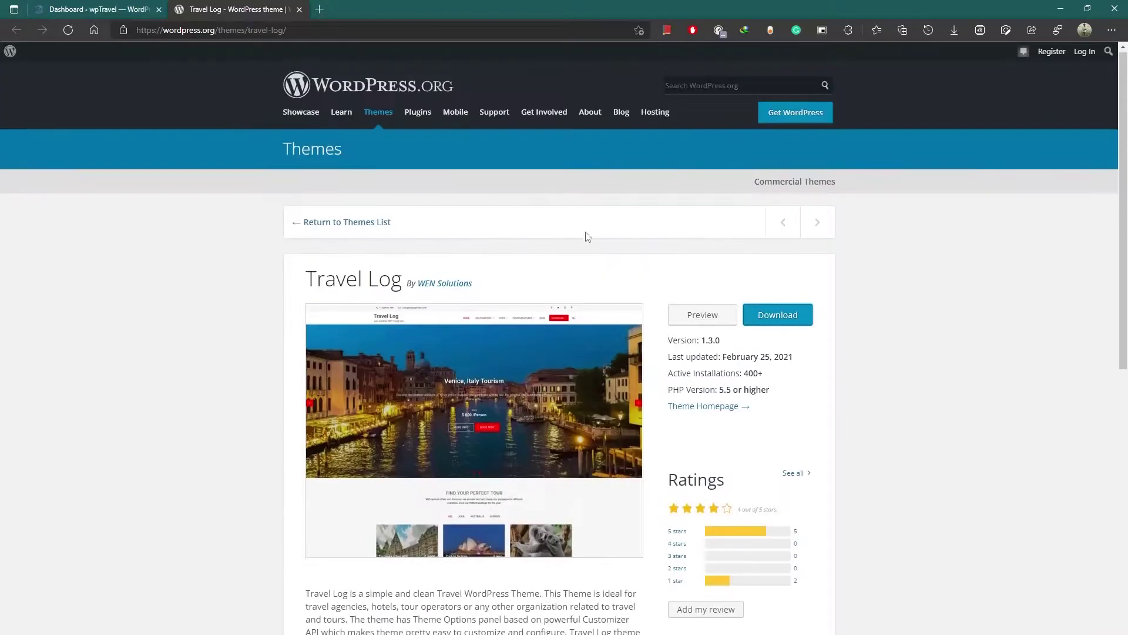
Download the Travel Log theme from its theme page.
{"action": "left_click_drag", "start_coordinate": [310, 281], "coordinate": [404, 284]}
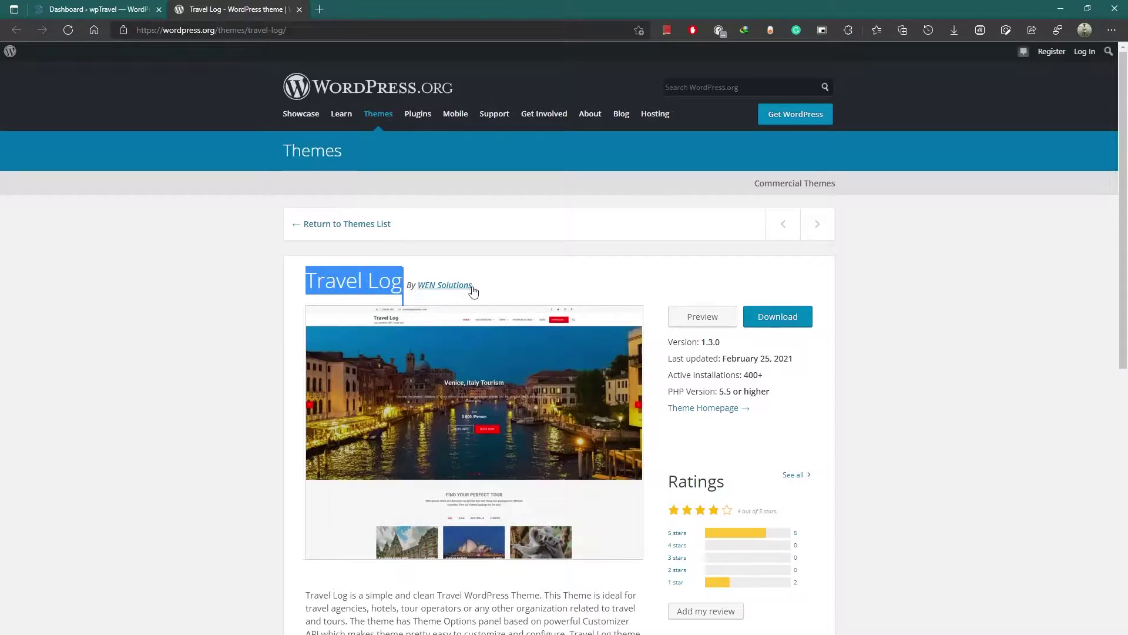
{"action": "left_click_drag", "start_coordinate": [474, 286], "coordinate": [517, 285]}
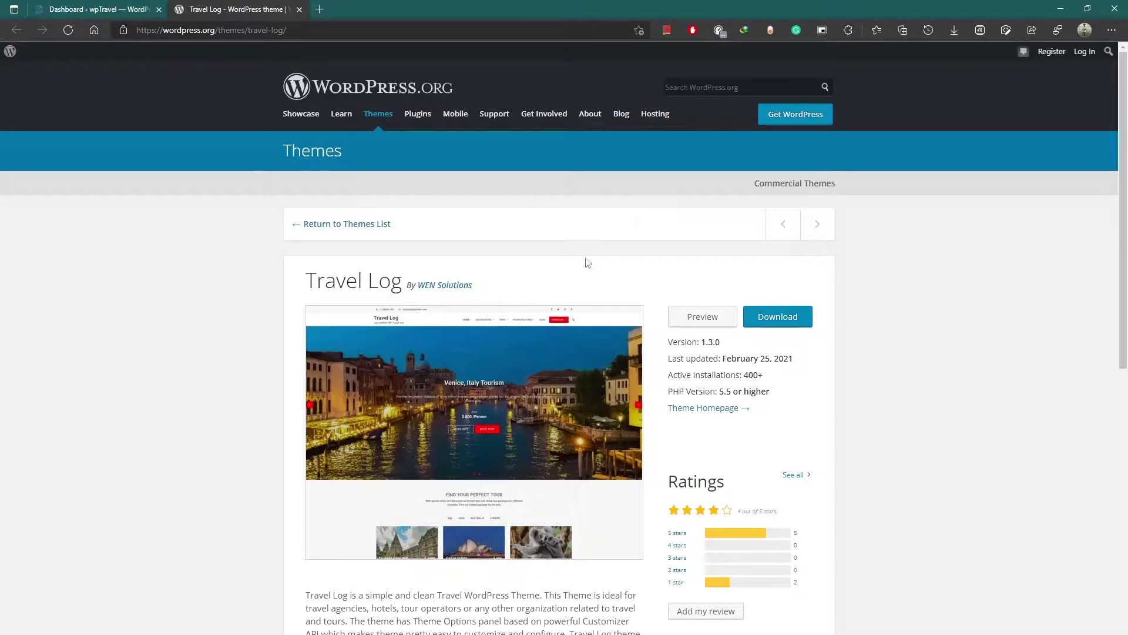
{"action": "left_click", "coordinate": [775, 327]}
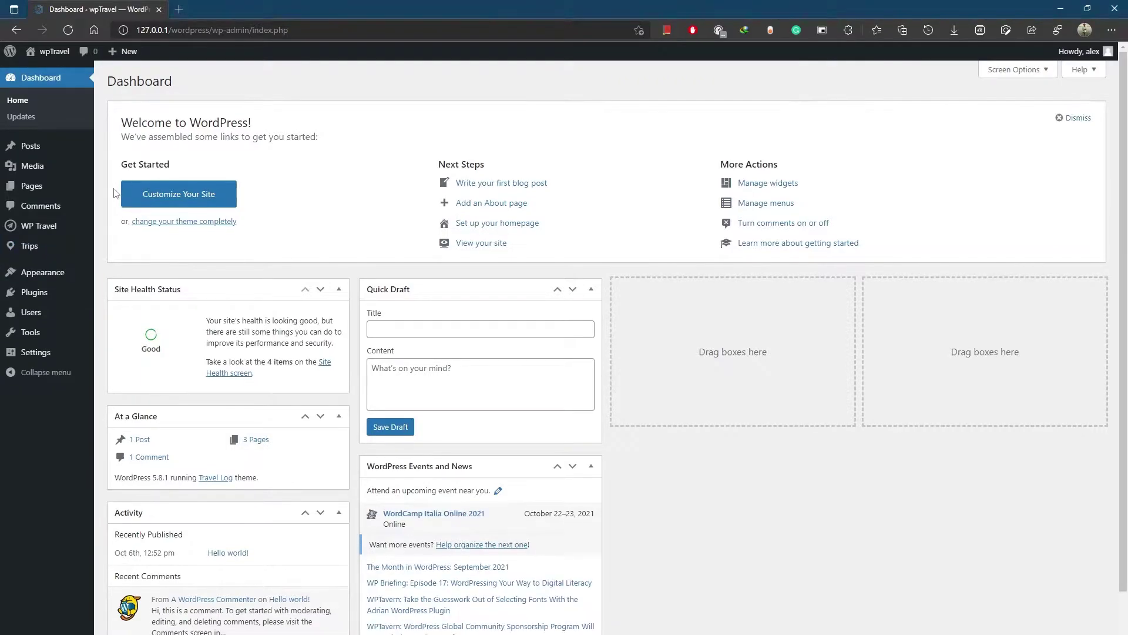
{"action": "mouse_move", "coordinate": [111, 130]}
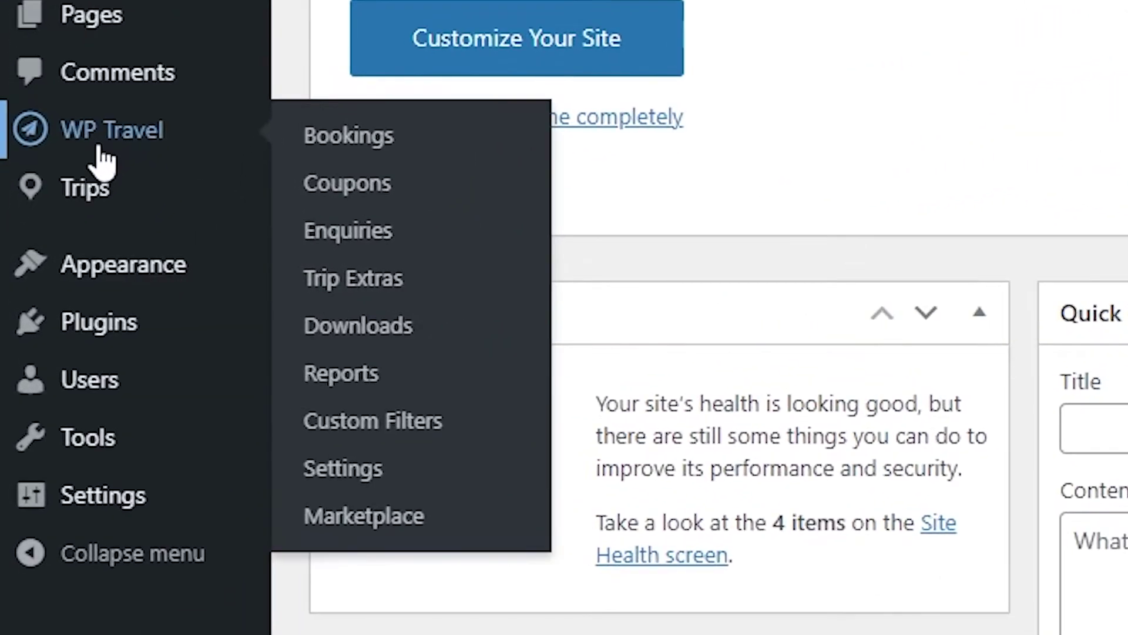
Create a new trip extra titled 'Jiuce' and let the draft save.
{"action": "left_click", "coordinate": [392, 283]}
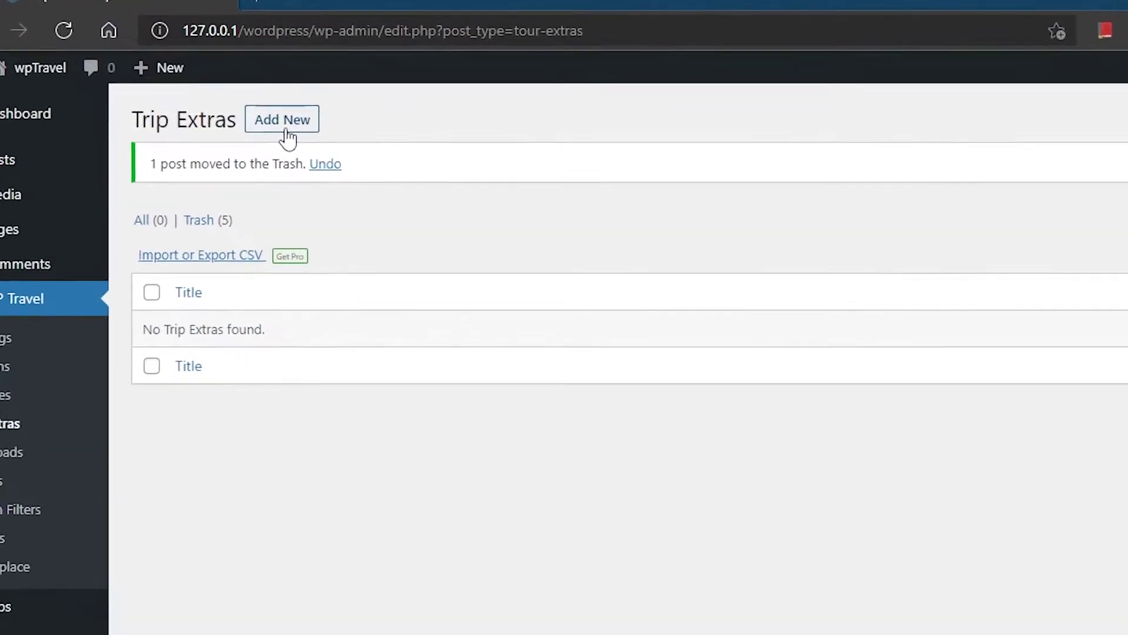
{"action": "left_click", "coordinate": [198, 84]}
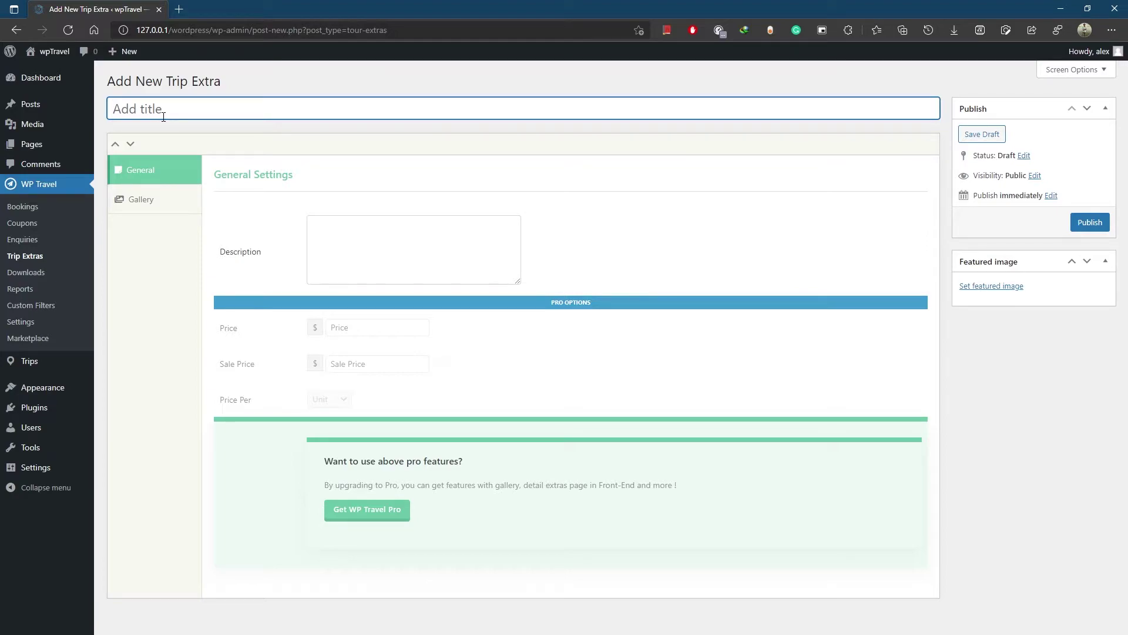
{"action": "left_click", "coordinate": [181, 132]}
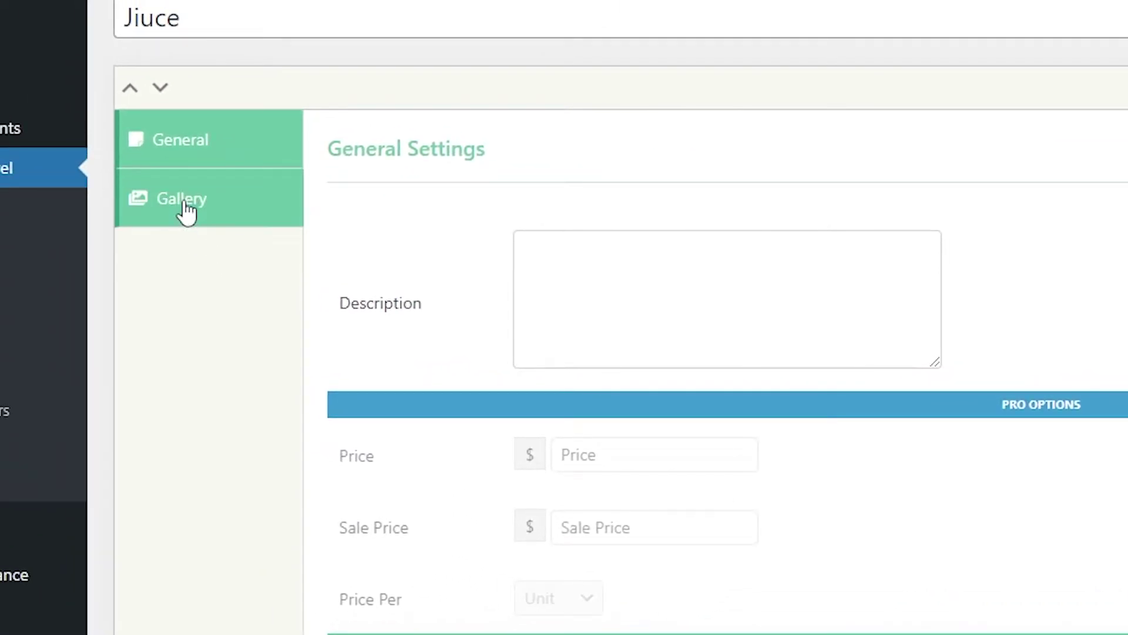
Check the Gallery settings of the Jiuce trip extra.
{"action": "left_click", "coordinate": [187, 212]}
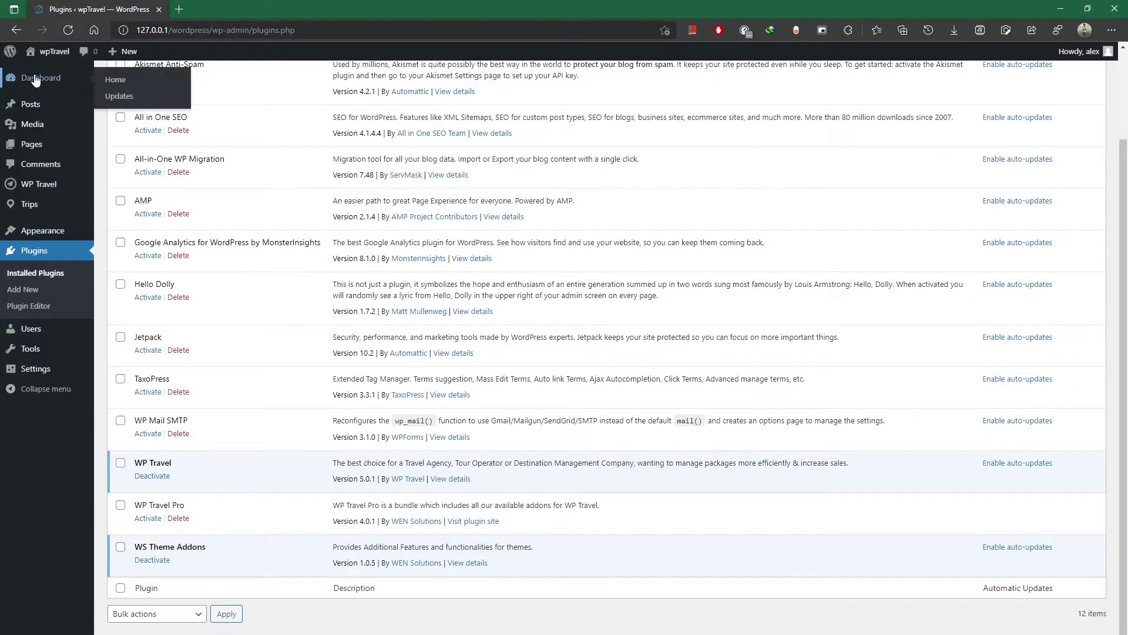
Activate the WP Travel Pro plugin from the installed plugins list.
{"action": "left_click", "coordinate": [36, 80]}
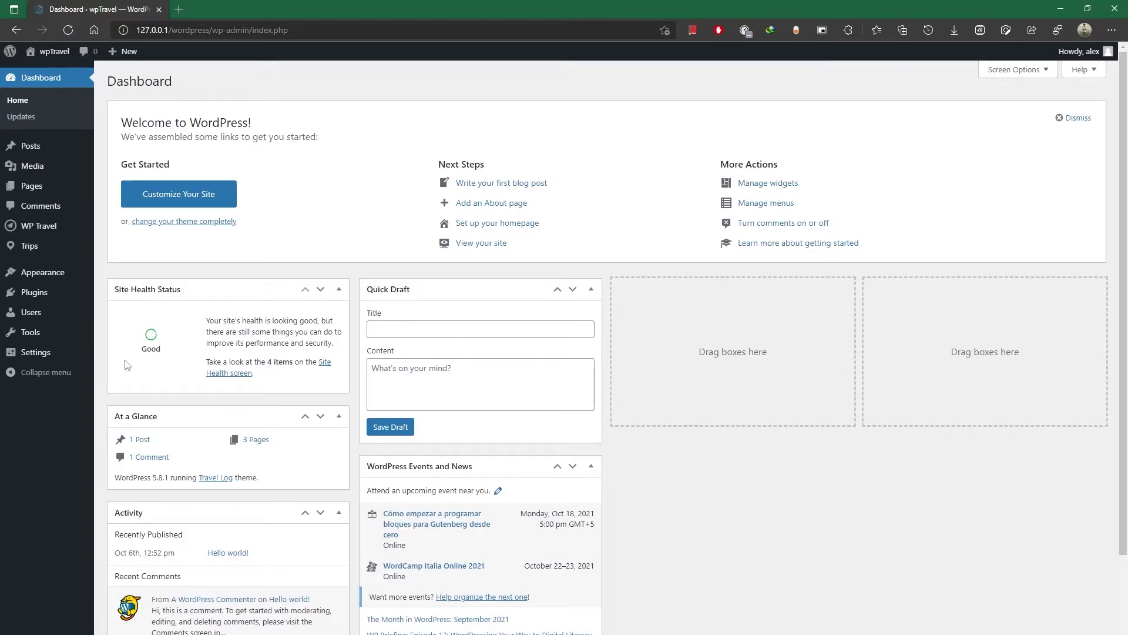
{"action": "left_click", "coordinate": [34, 294]}
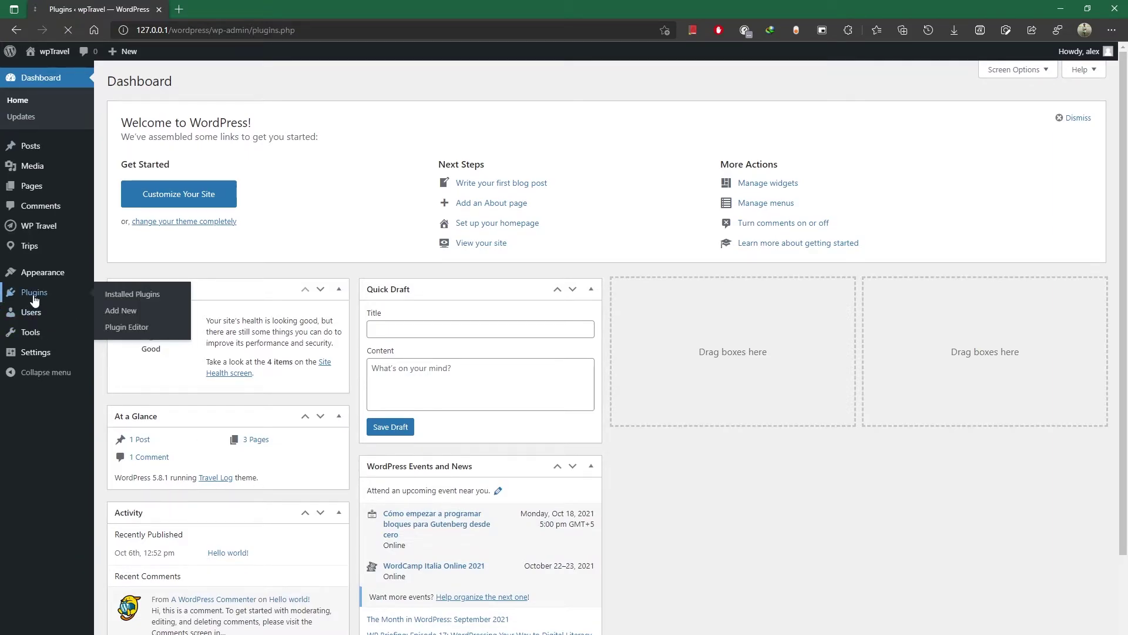
{"action": "scroll", "coordinate": [182, 551], "scroll_direction": "down", "scroll_amount": 2}
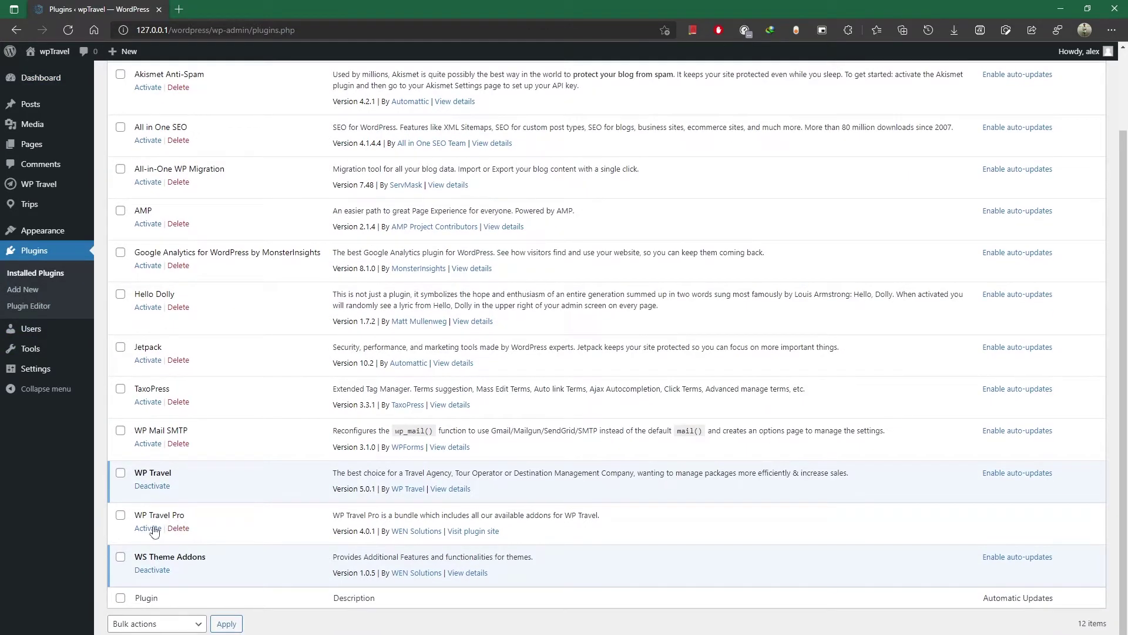
{"action": "left_click", "coordinate": [149, 529]}
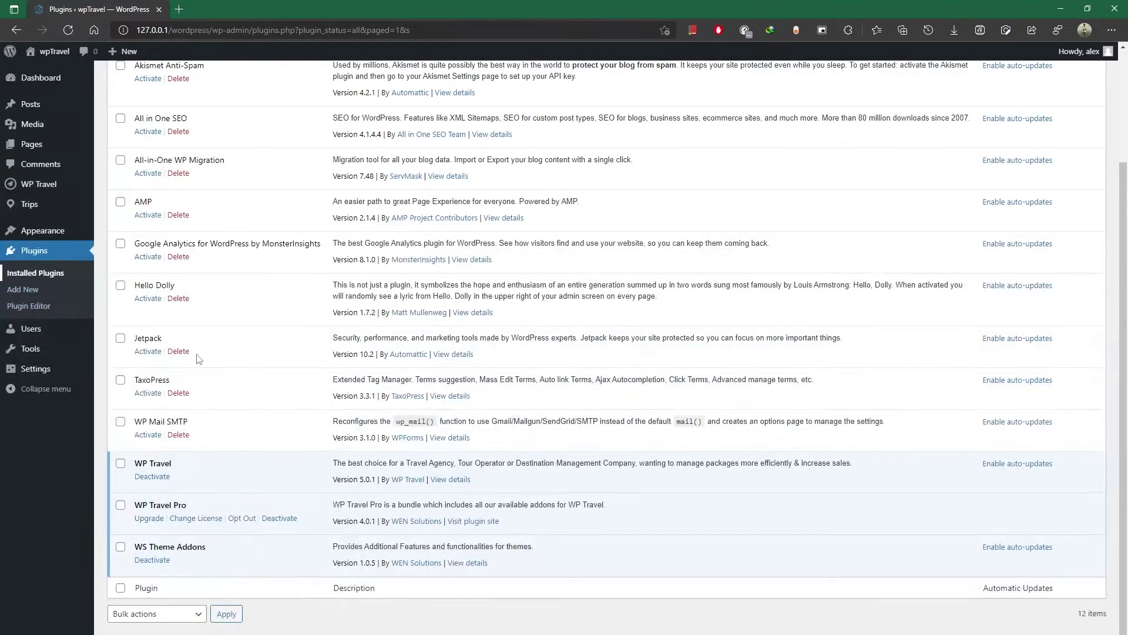
Check the Juice extra's gallery photos and close the Media Library without adding anything.
{"action": "left_click", "coordinate": [82, 238]}
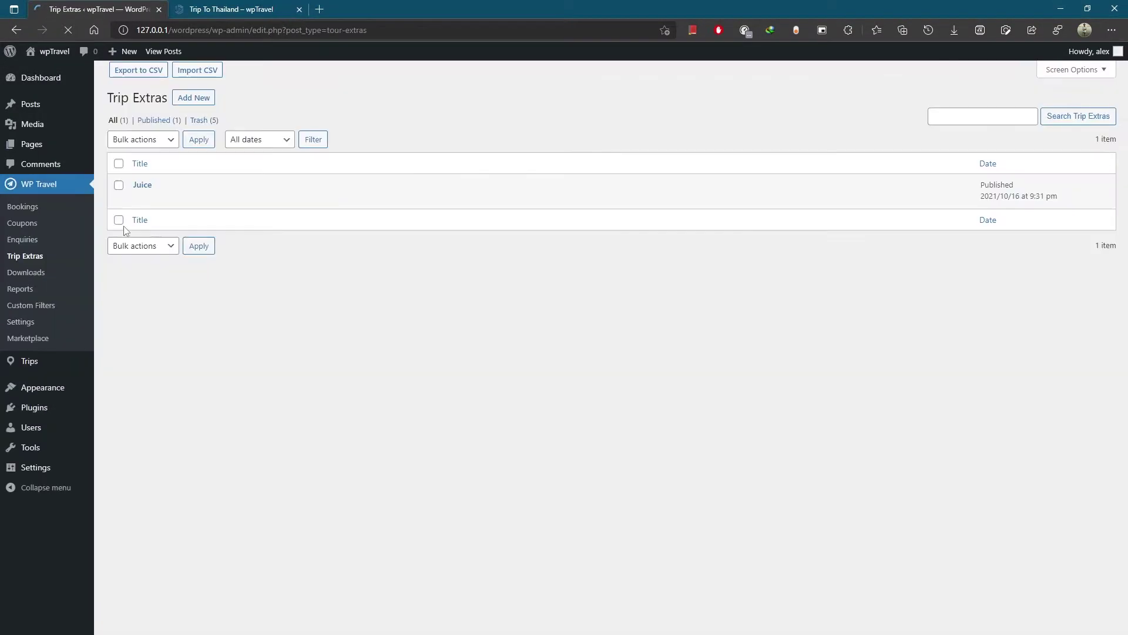
{"action": "left_click", "coordinate": [141, 186]}
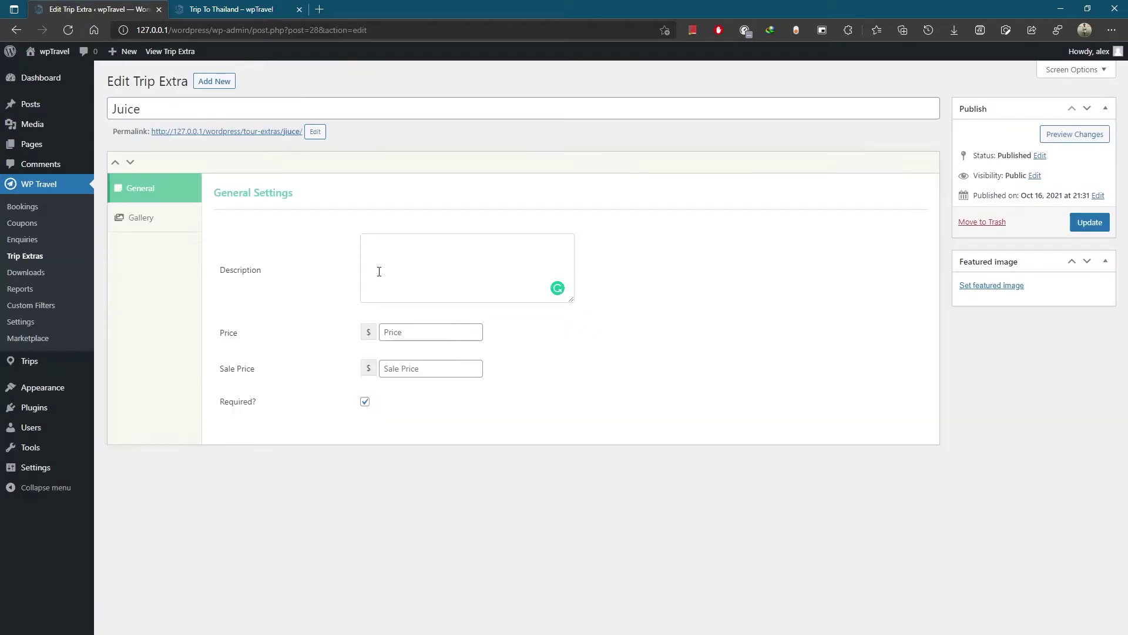
{"action": "left_click", "coordinate": [364, 401]}
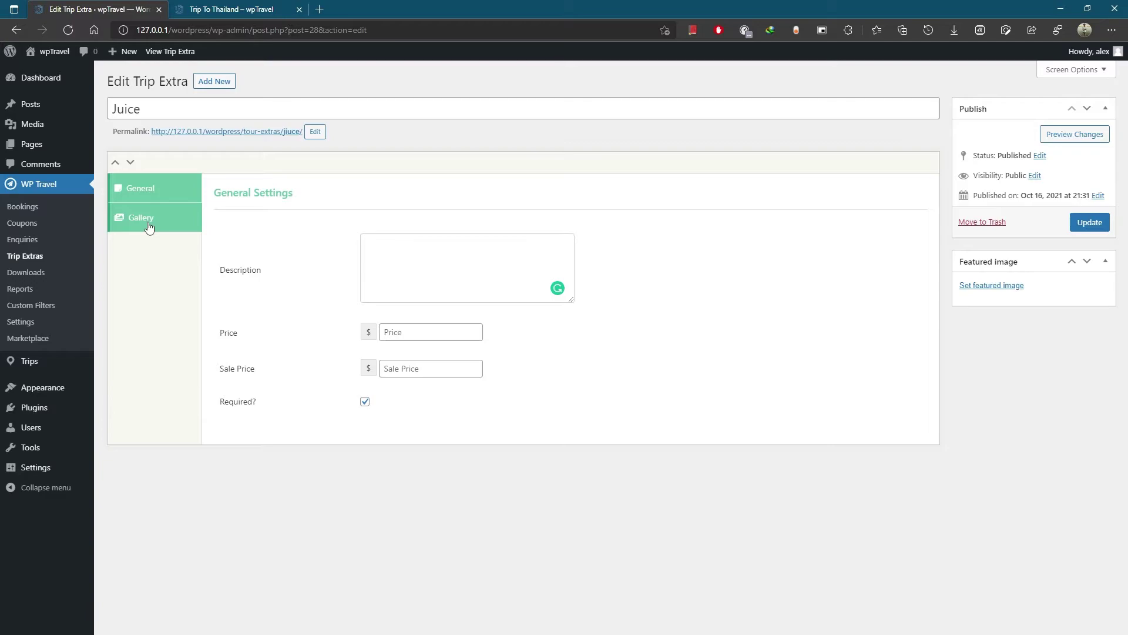
{"action": "left_click", "coordinate": [149, 227]}
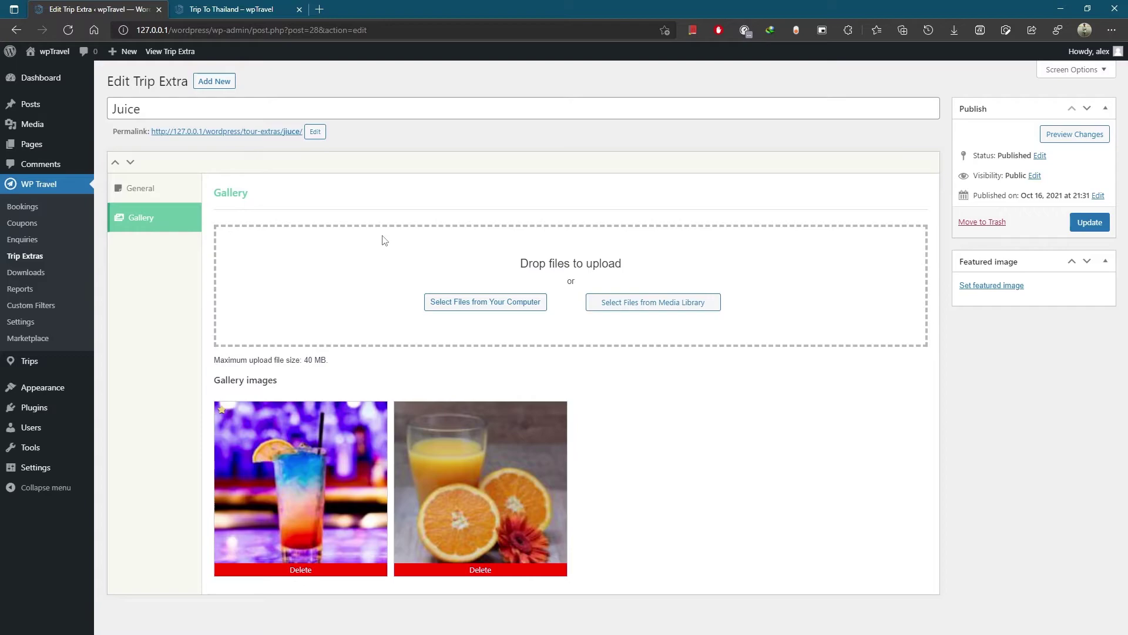
{"action": "left_click", "coordinate": [642, 302]}
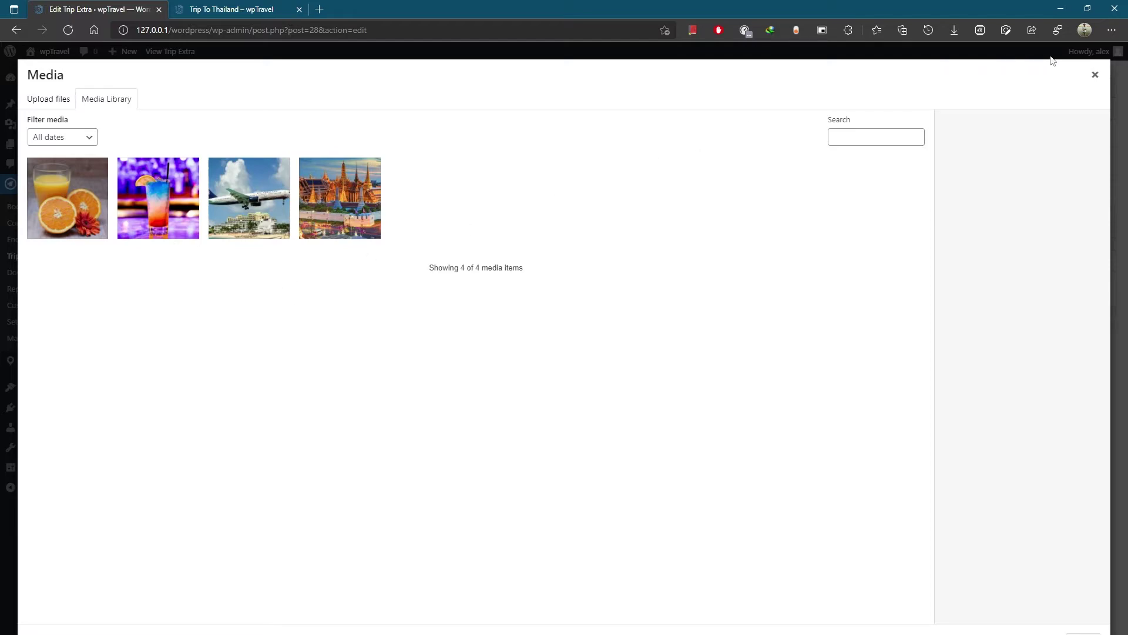
{"action": "left_click", "coordinate": [1097, 75]}
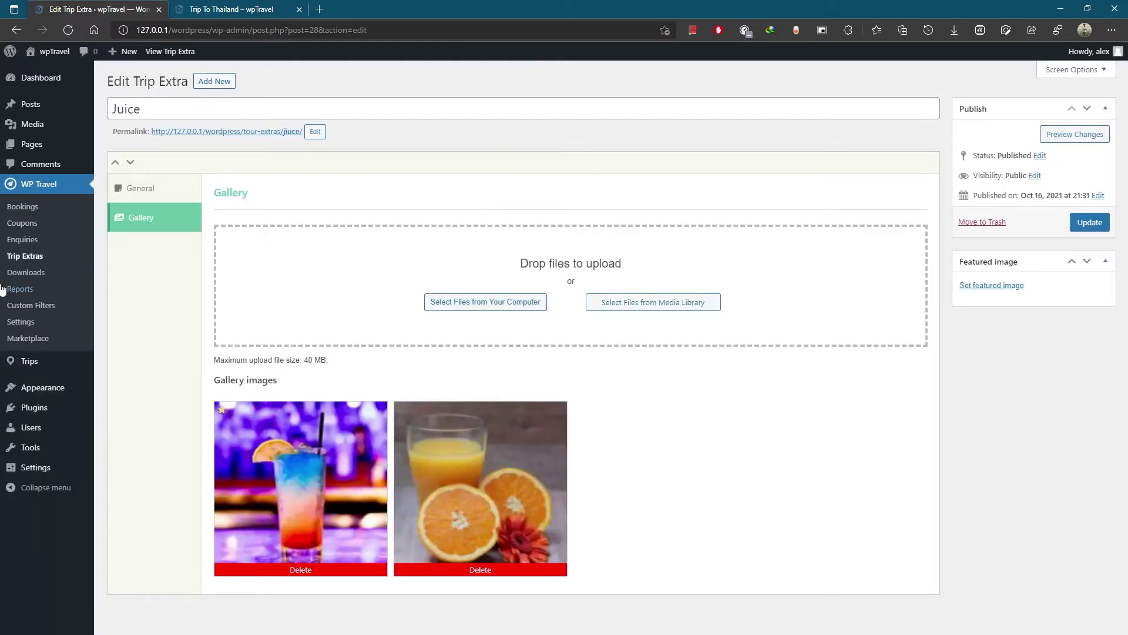
Paste Juice's description, set price $10 and sale price $8, and mark it required.
{"action": "left_click", "coordinate": [140, 188]}
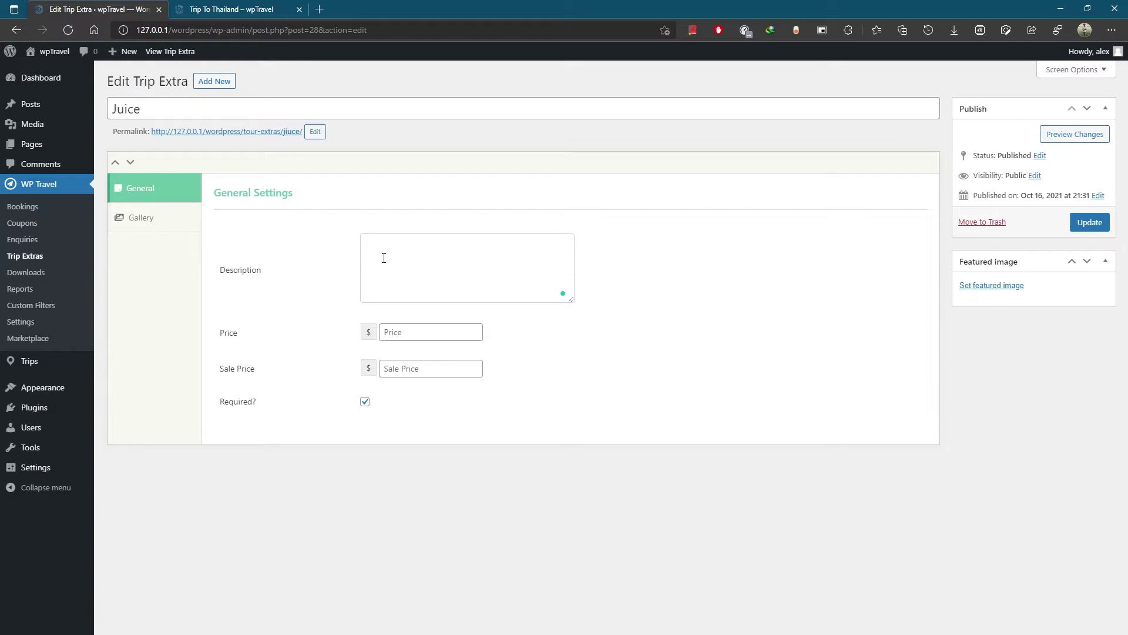
{"action": "type", "text": "Juice is a drink made from the extraction or pressing of the natural liquid contained in fruit and vegetables. It can also refer to liquids that are flavored with concentrate or other biological food sources, such as meat or seafood, such as clam juice."}
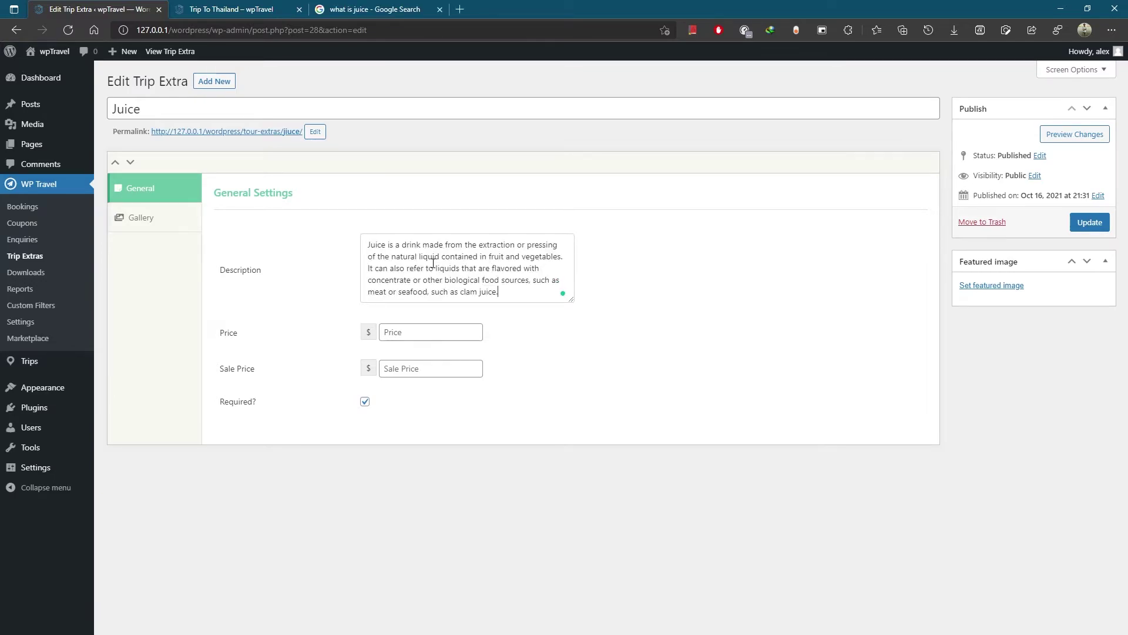
{"action": "left_click", "coordinate": [391, 330]}
{"action": "type", "text": "10"}
{"action": "left_click", "coordinate": [410, 362]}
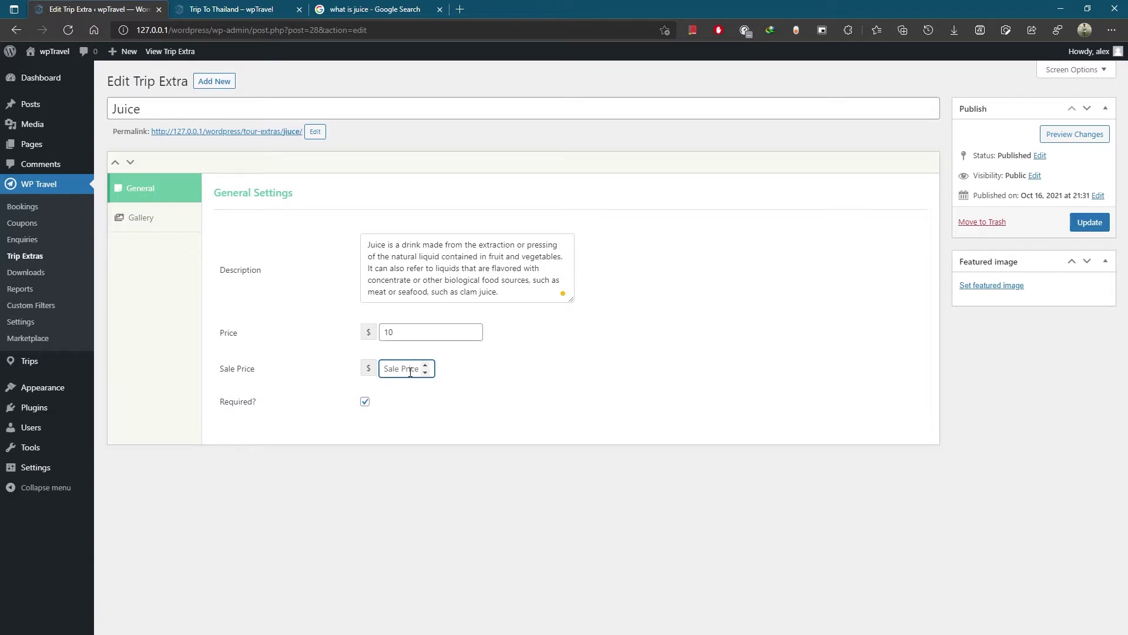
{"action": "type", "text": "8"}
{"action": "left_click", "coordinate": [365, 401]}
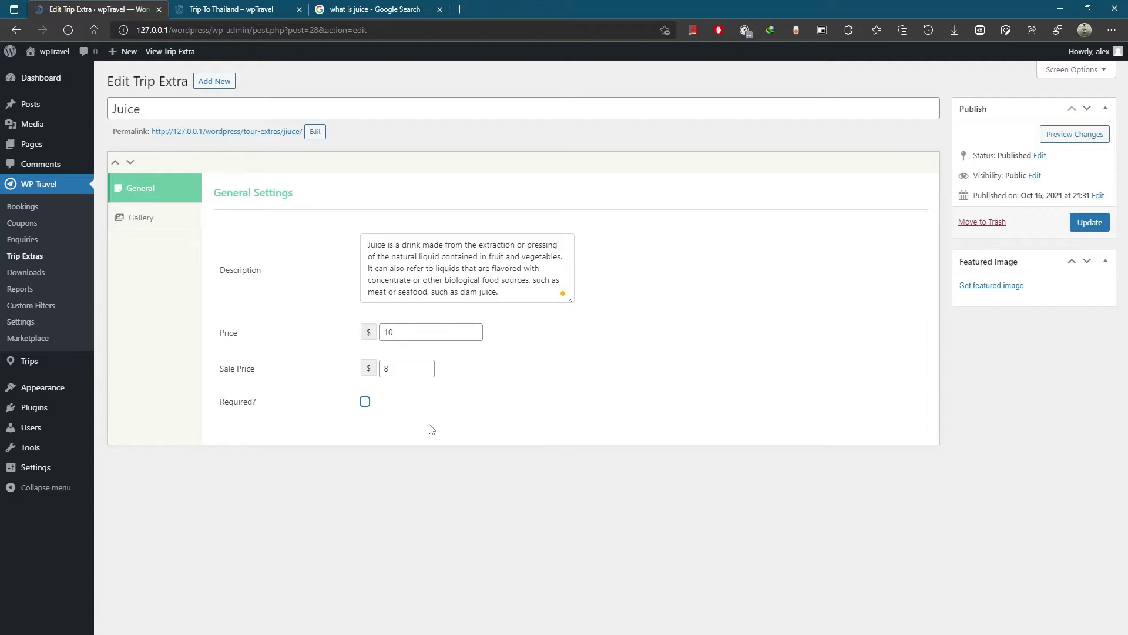
{"action": "left_click", "coordinate": [365, 402]}
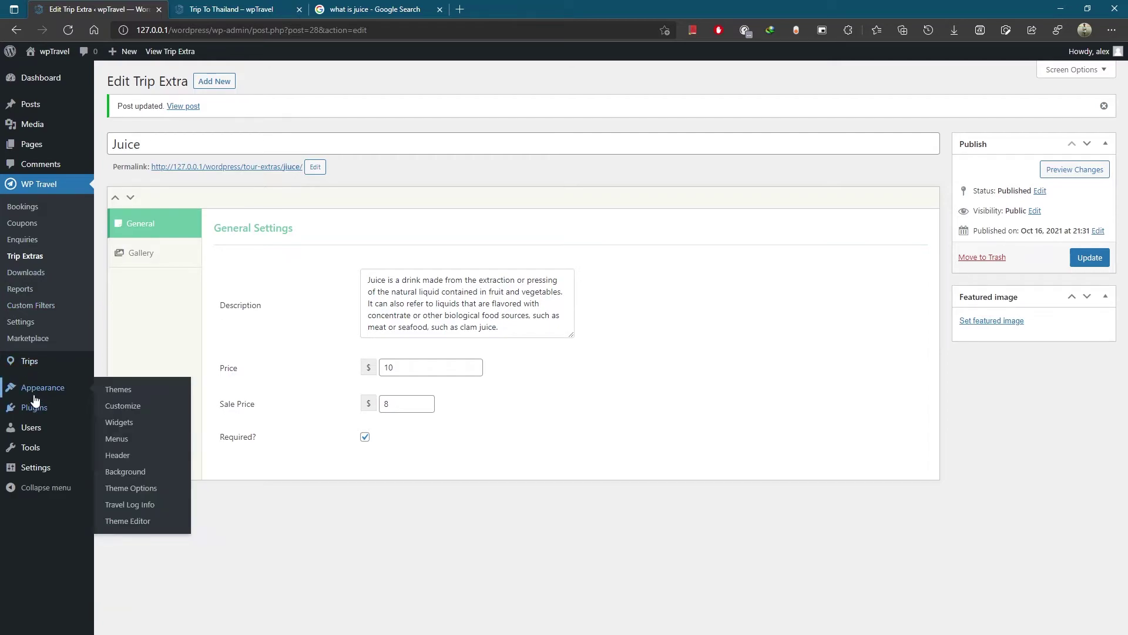
{"action": "mouse_move", "coordinate": [29, 361]}
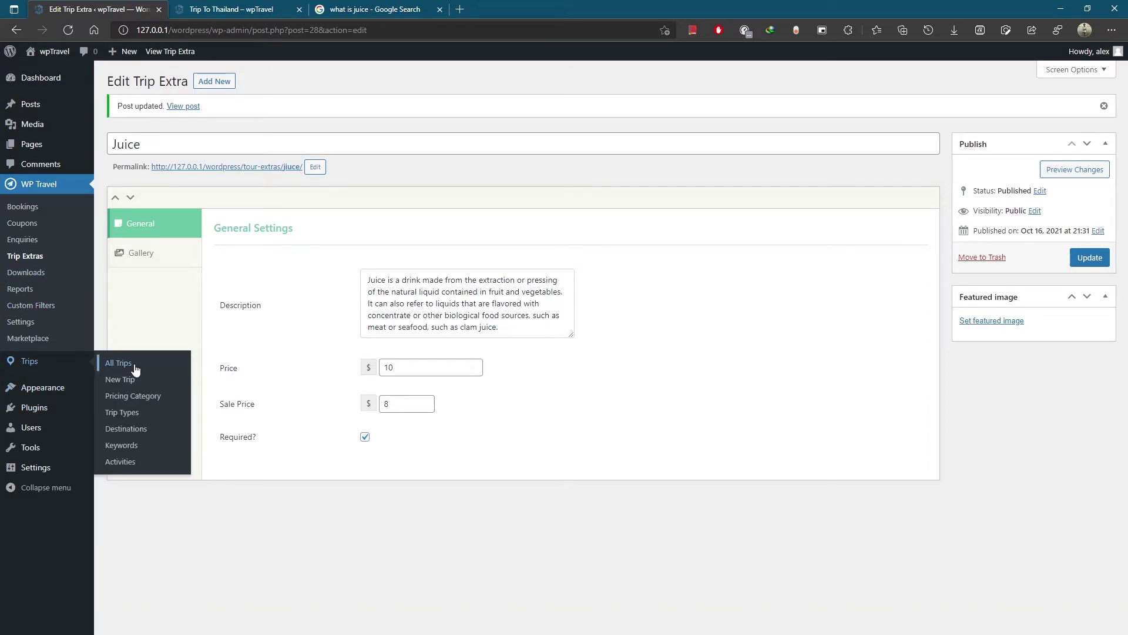
Edit Trip To Thailand and bring up its Prices & Dates settings.
{"action": "left_click", "coordinate": [136, 368]}
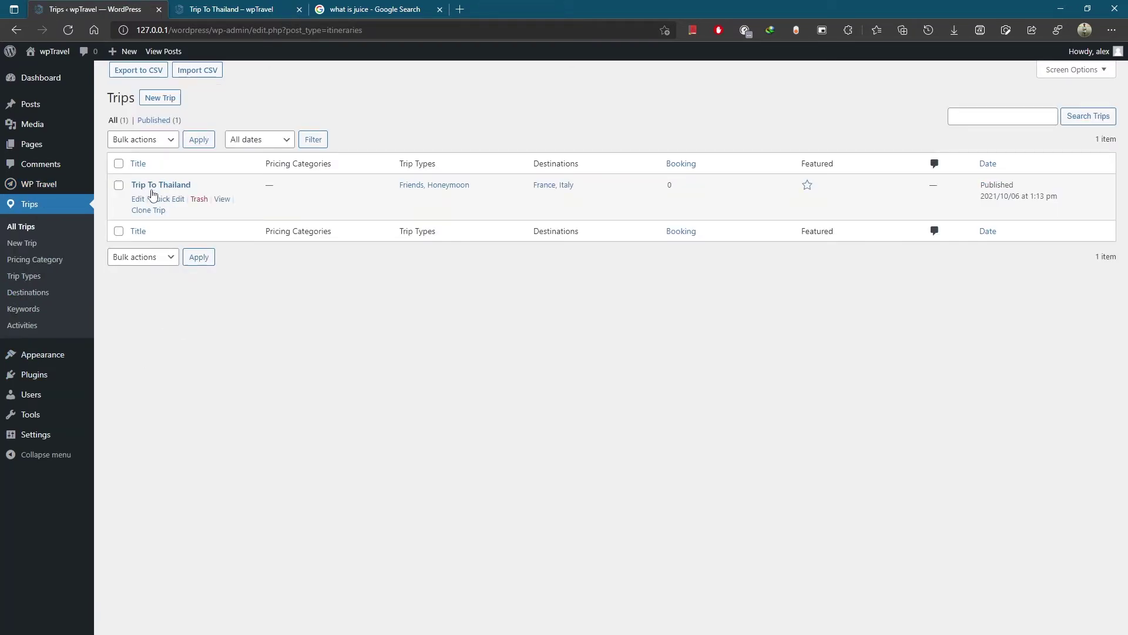
{"action": "left_click", "coordinate": [155, 187]}
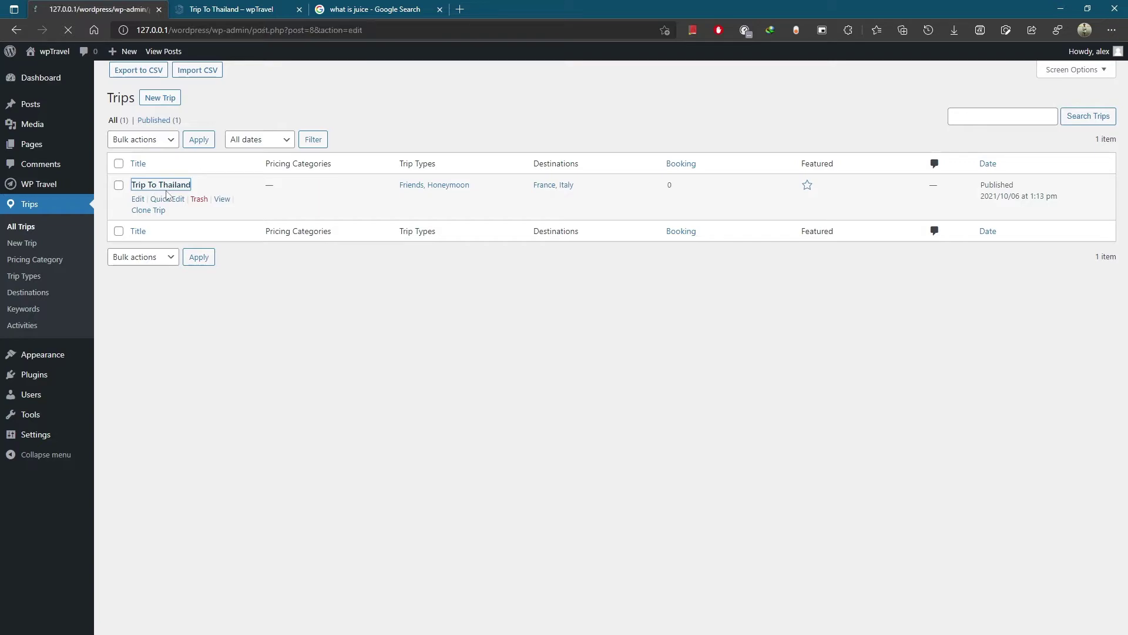
{"action": "scroll", "coordinate": [212, 333], "scroll_direction": "down", "scroll_amount": 2}
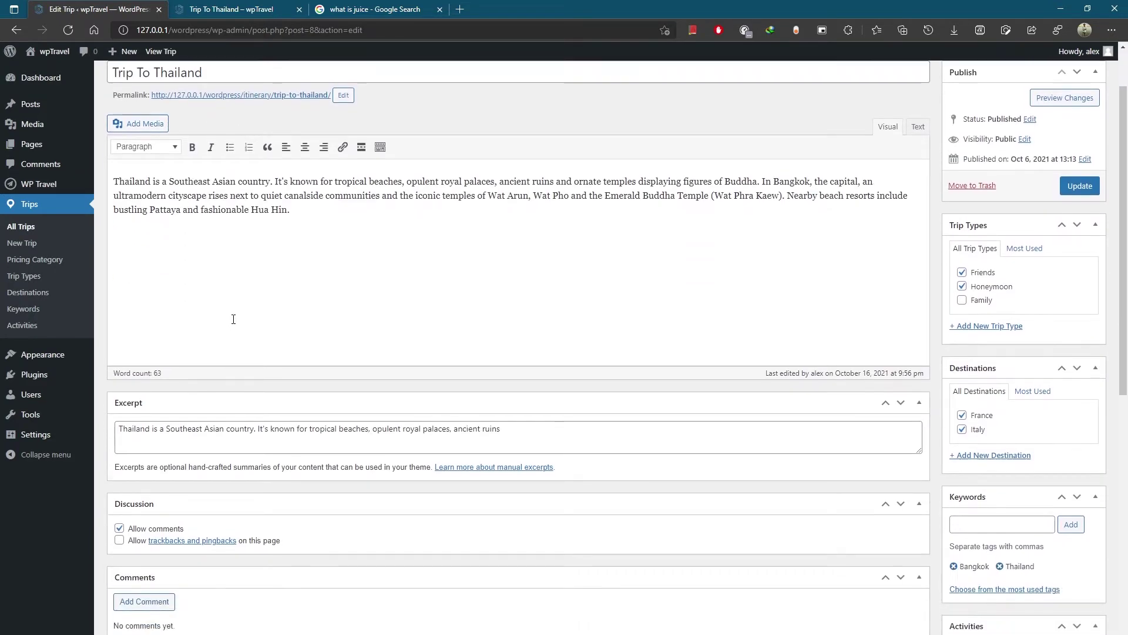
{"action": "scroll", "coordinate": [231, 318], "scroll_direction": "down", "scroll_amount": 6}
{"action": "left_click", "coordinate": [157, 313]}
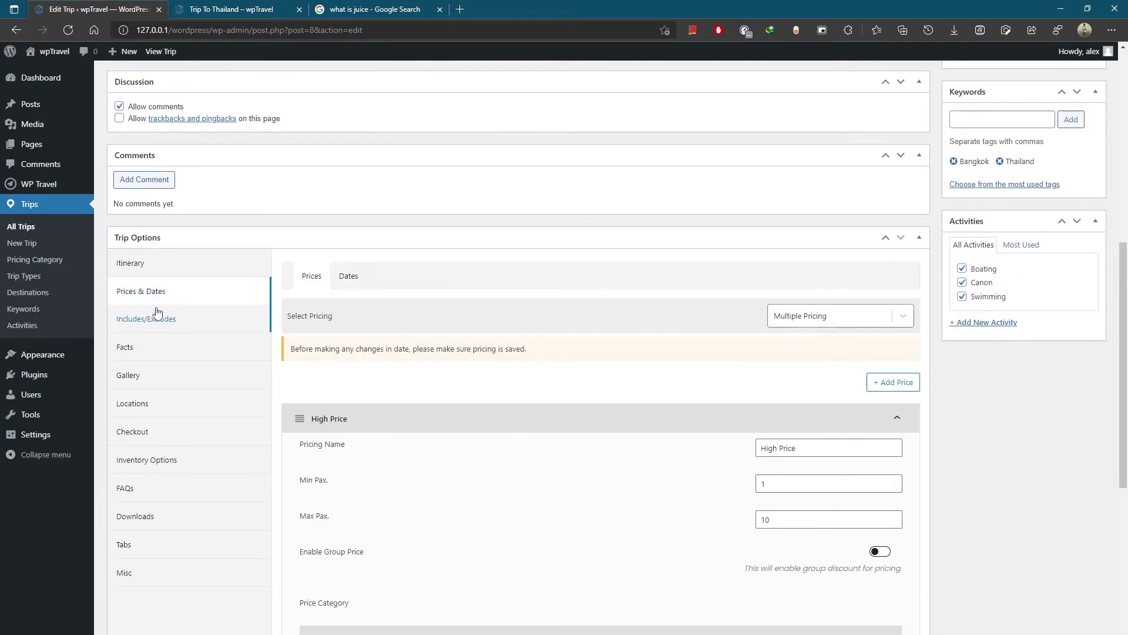
{"action": "scroll", "coordinate": [303, 315], "scroll_direction": "up", "scroll_amount": 7}
{"action": "scroll", "coordinate": [349, 235], "scroll_direction": "down", "scroll_amount": 8}
{"action": "scroll", "coordinate": [382, 247], "scroll_direction": "down", "scroll_amount": 7}
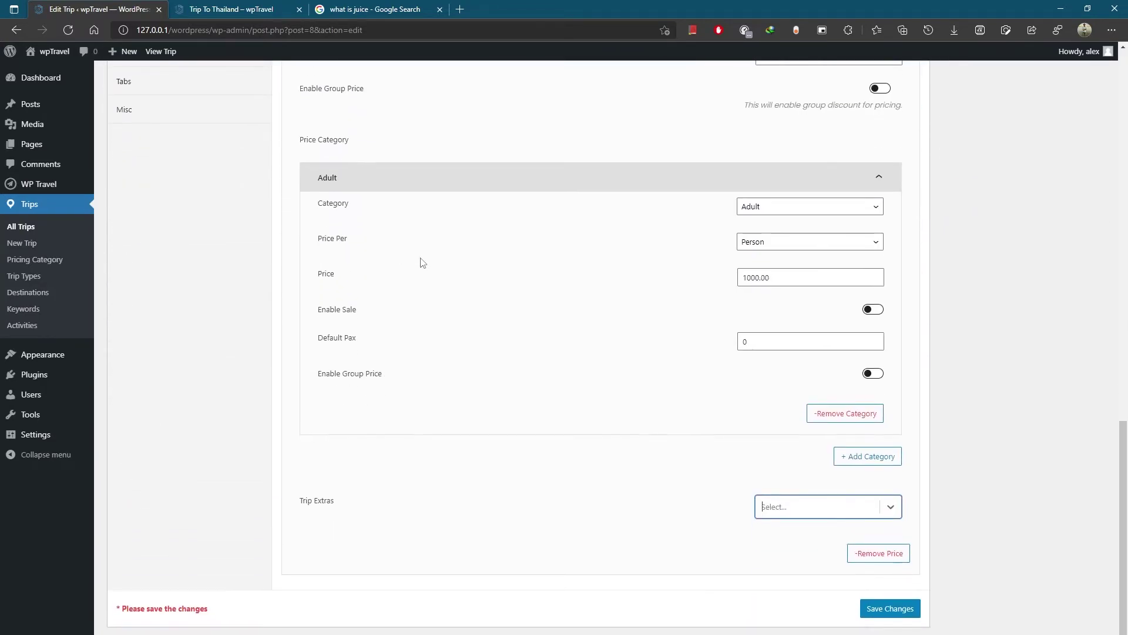
Add Juice as a trip extra on High Price, then save and update the trip.
{"action": "left_click_drag", "start_coordinate": [295, 506], "coordinate": [341, 505]}
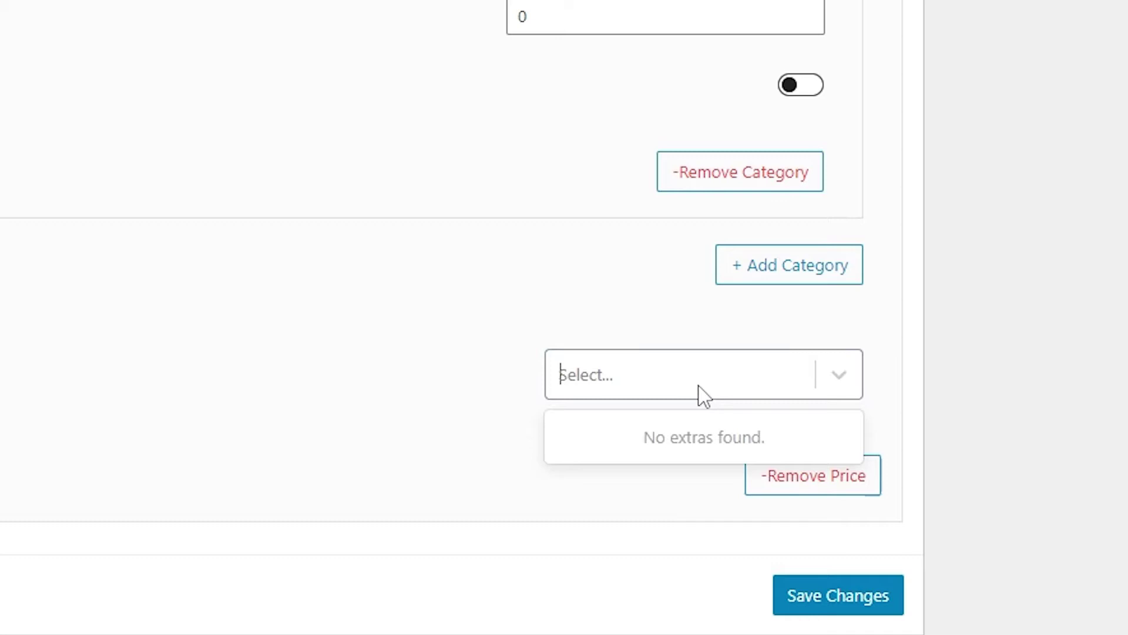
{"action": "type", "text": "j"}
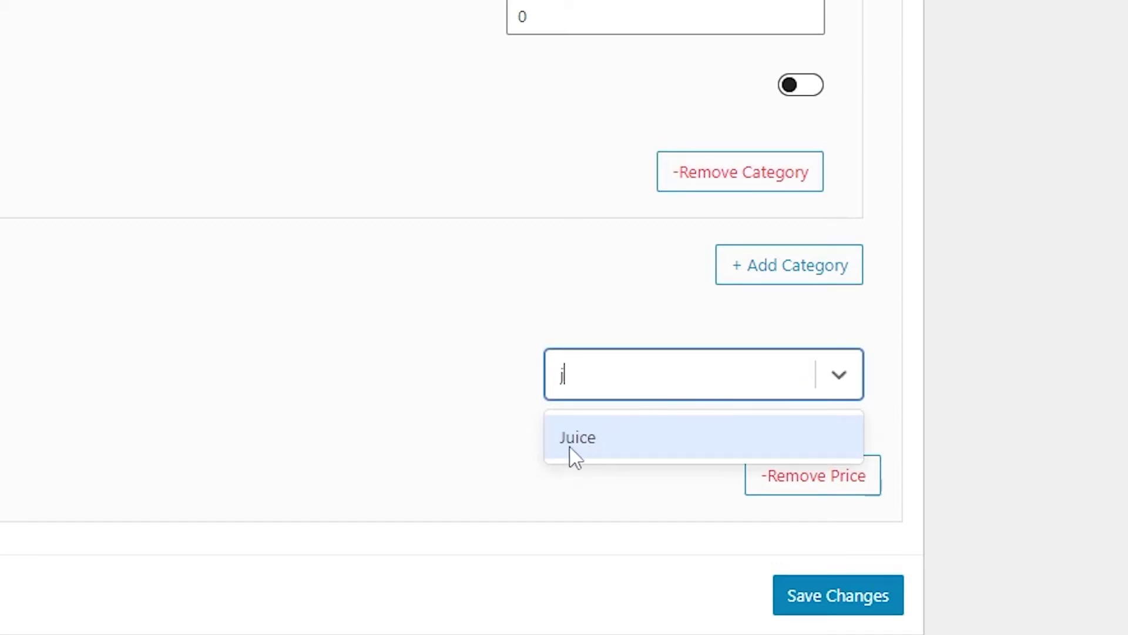
{"action": "left_click", "coordinate": [581, 445]}
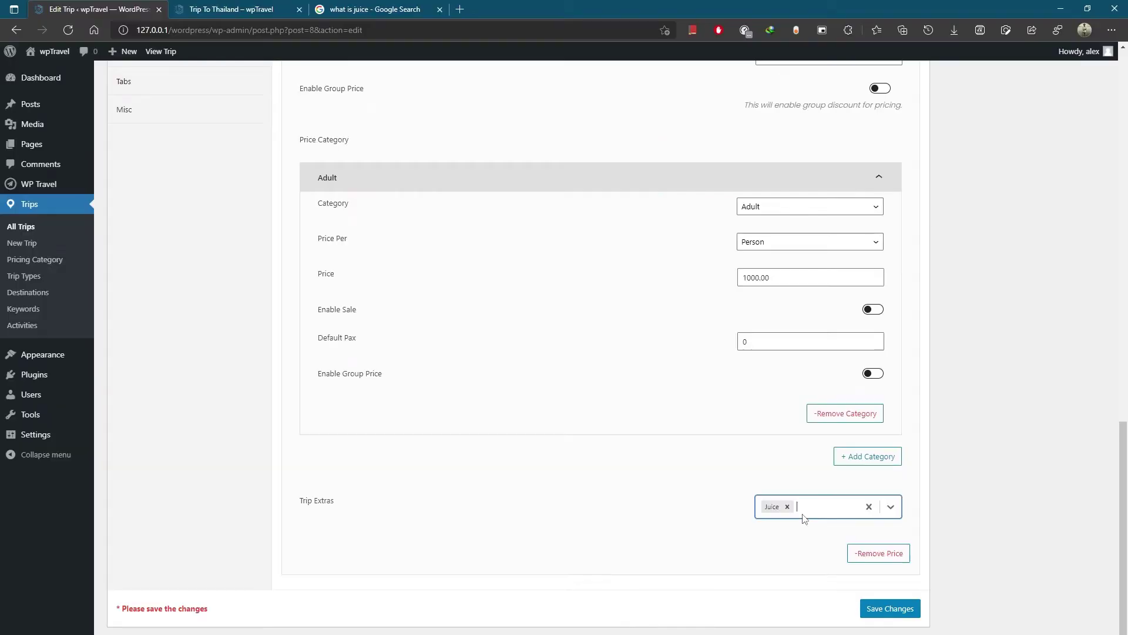
{"action": "left_click", "coordinate": [880, 610]}
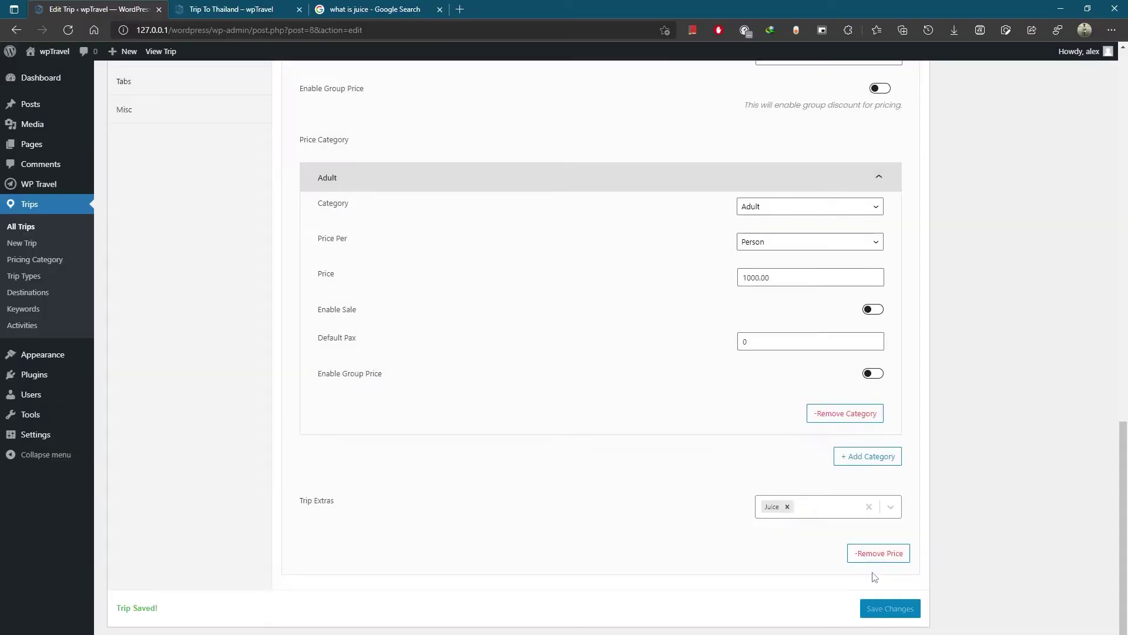
{"action": "scroll", "coordinate": [856, 478], "scroll_direction": "up", "scroll_amount": 10}
{"action": "scroll", "coordinate": [856, 479], "scroll_direction": "up", "scroll_amount": 10}
{"action": "left_click", "coordinate": [1080, 258]}
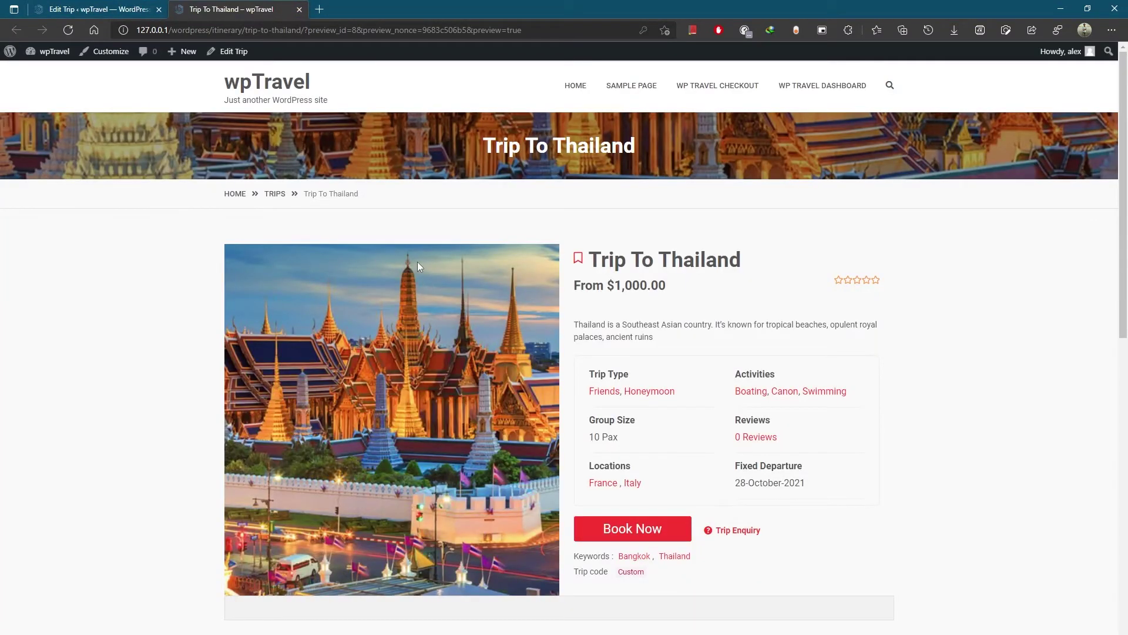
In the trip preview's Booking tab, choose High Price with one adult.
{"action": "scroll", "coordinate": [545, 306], "scroll_direction": "down", "scroll_amount": 2}
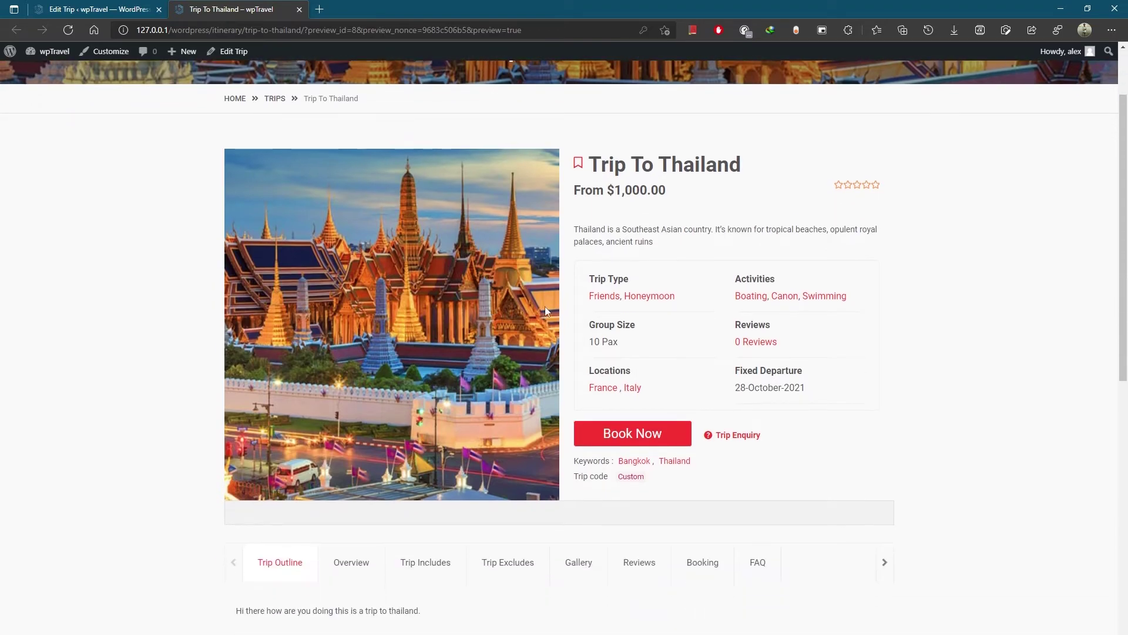
{"action": "scroll", "coordinate": [588, 346], "scroll_direction": "down", "scroll_amount": 5}
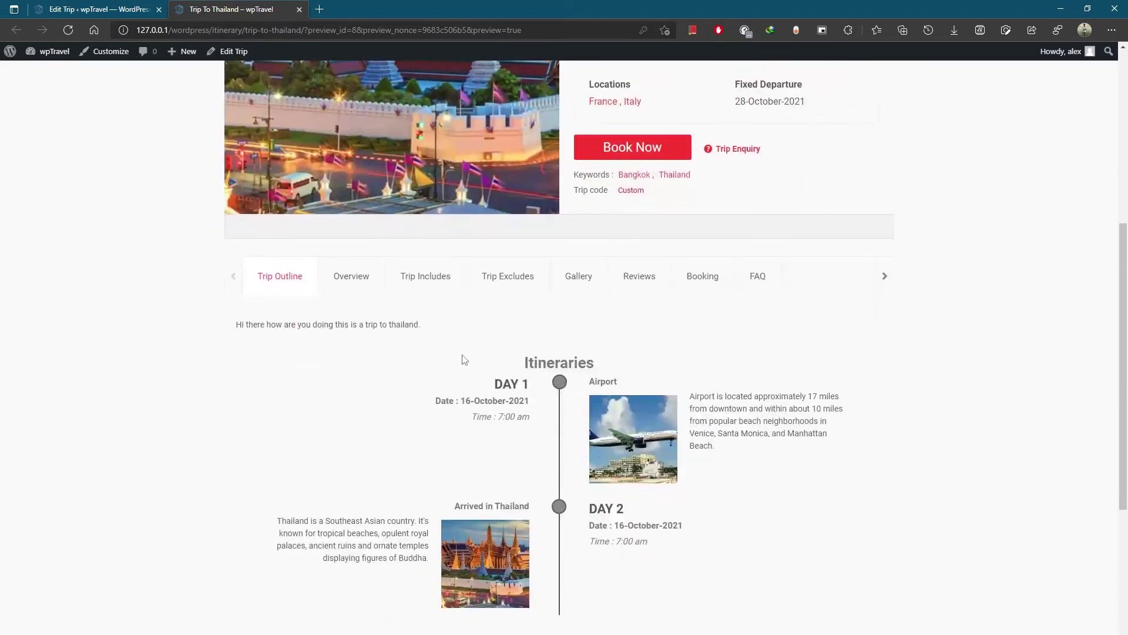
{"action": "left_click", "coordinate": [700, 281]}
{"action": "scroll", "coordinate": [670, 301], "scroll_direction": "down", "scroll_amount": 2}
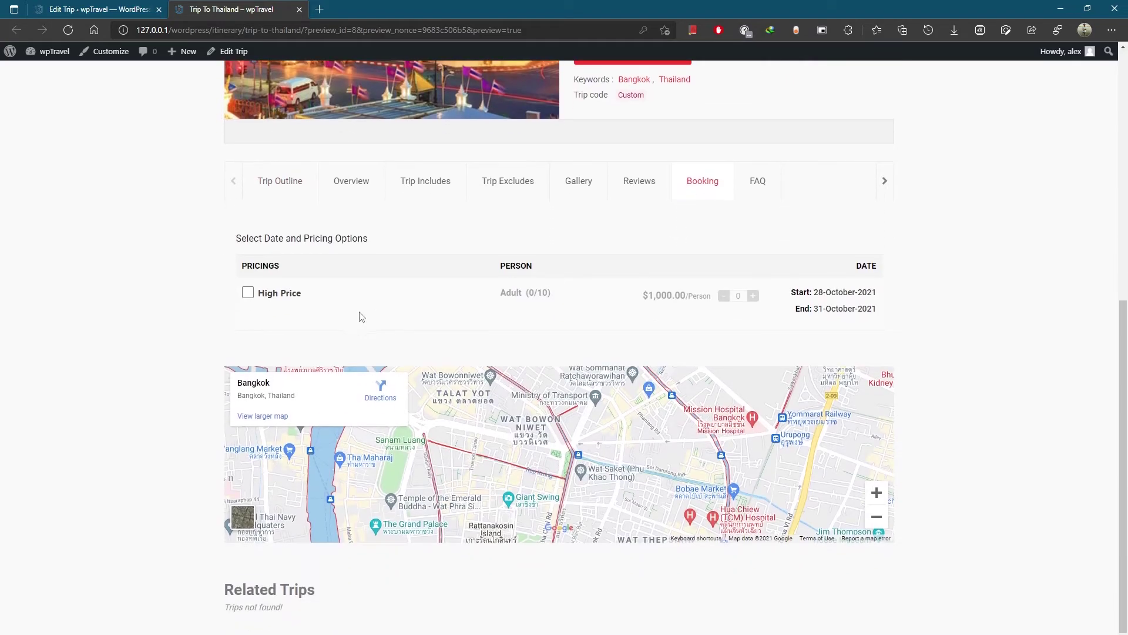
{"action": "left_click", "coordinate": [247, 296]}
{"action": "left_click", "coordinate": [753, 299]}
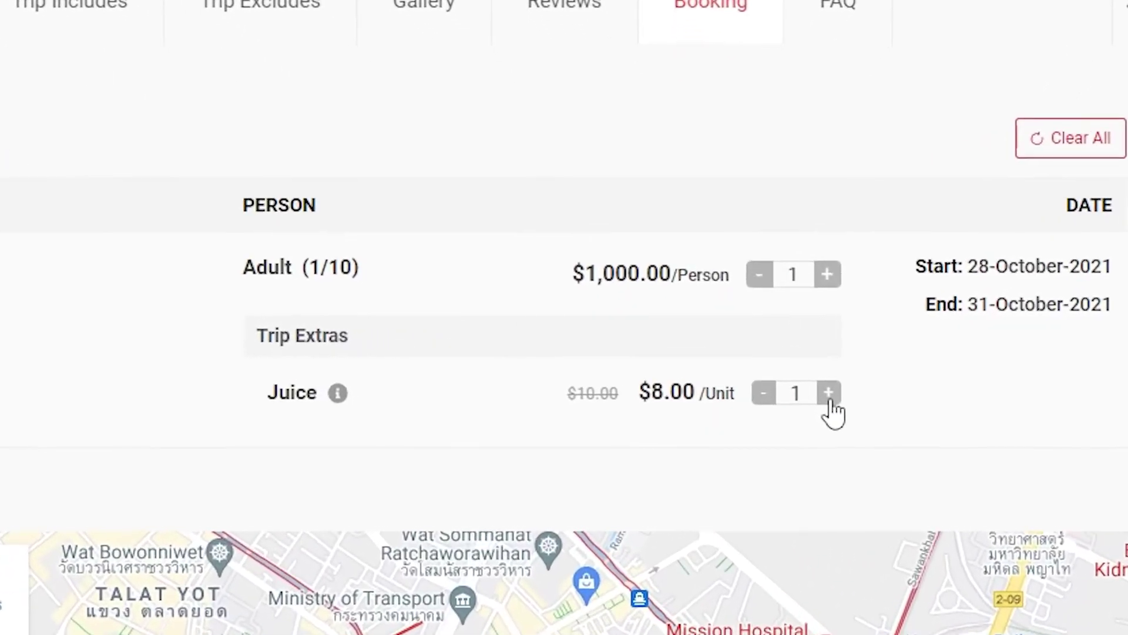
Set the booking's Juice extra to 3 and Candies to 1.
{"action": "left_click", "coordinate": [846, 413]}
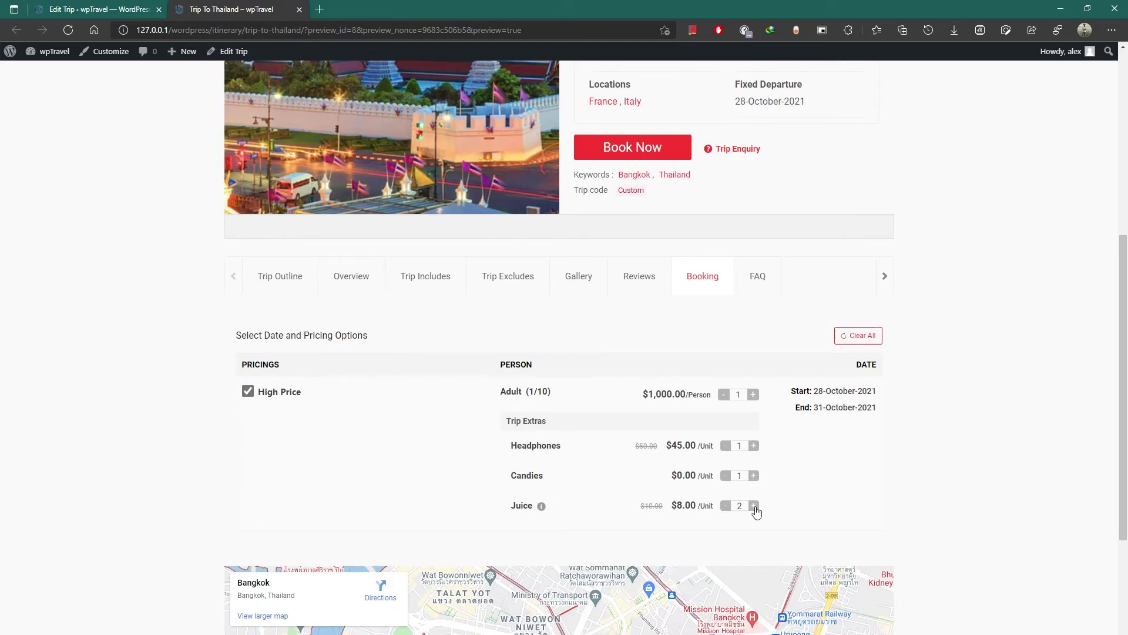
{"action": "left_click", "coordinate": [725, 506]}
{"action": "left_click", "coordinate": [752, 479]}
{"action": "left_click", "coordinate": [725, 476]}
{"action": "left_click", "coordinate": [754, 506]}
{"action": "scroll", "coordinate": [687, 531], "scroll_direction": "down", "scroll_amount": 2}
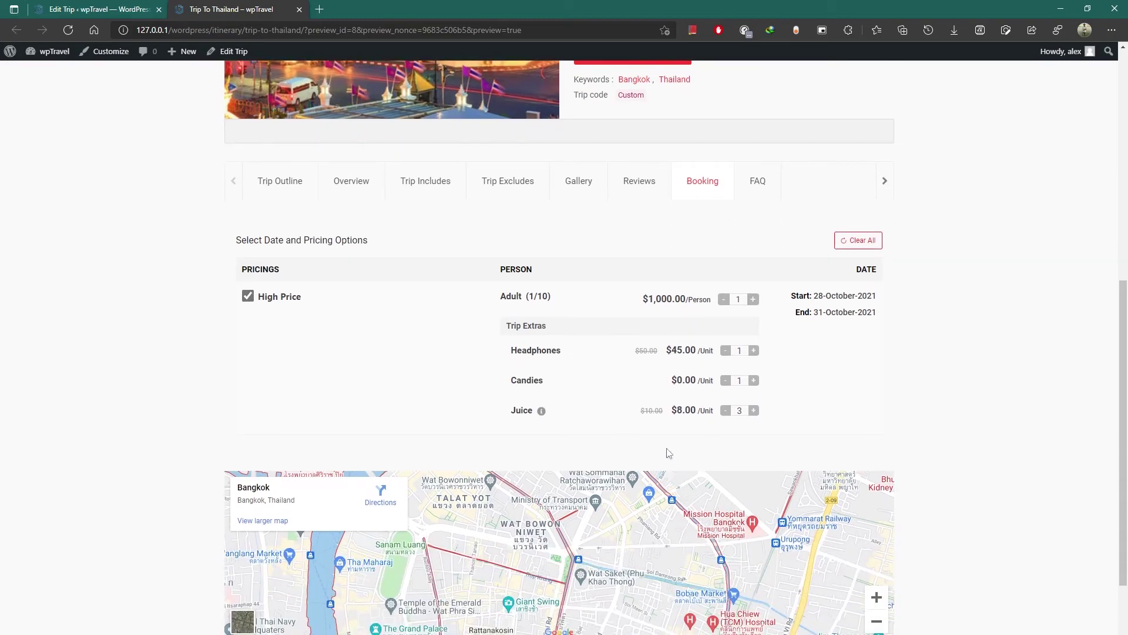
{"action": "scroll", "coordinate": [668, 453], "scroll_direction": "up", "scroll_amount": 2}
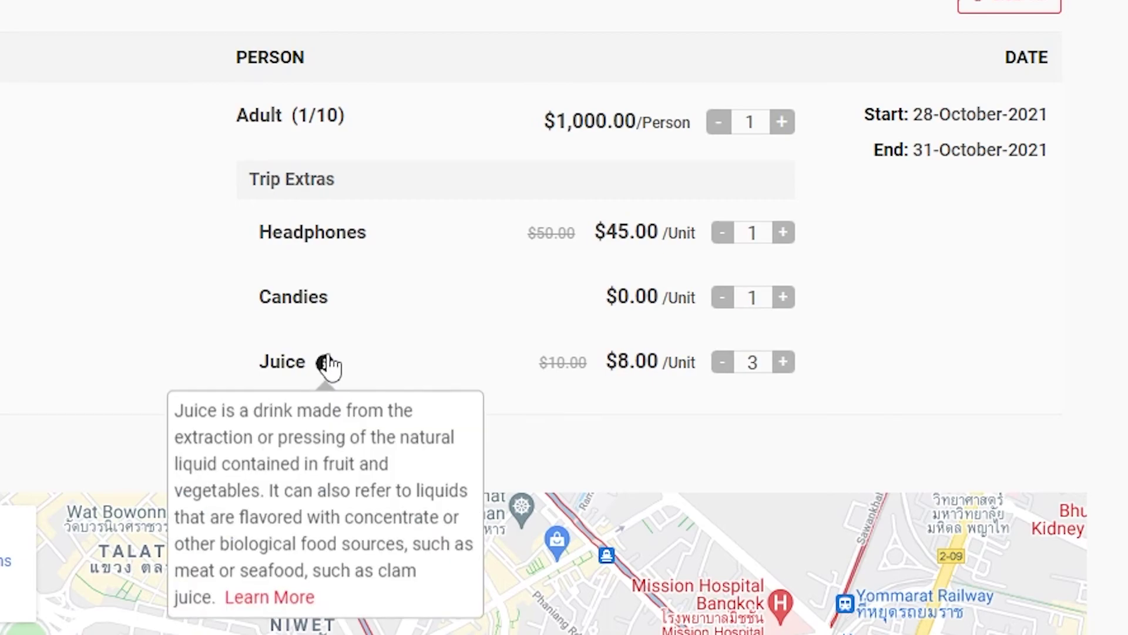
{"action": "mouse_move", "coordinate": [324, 363]}
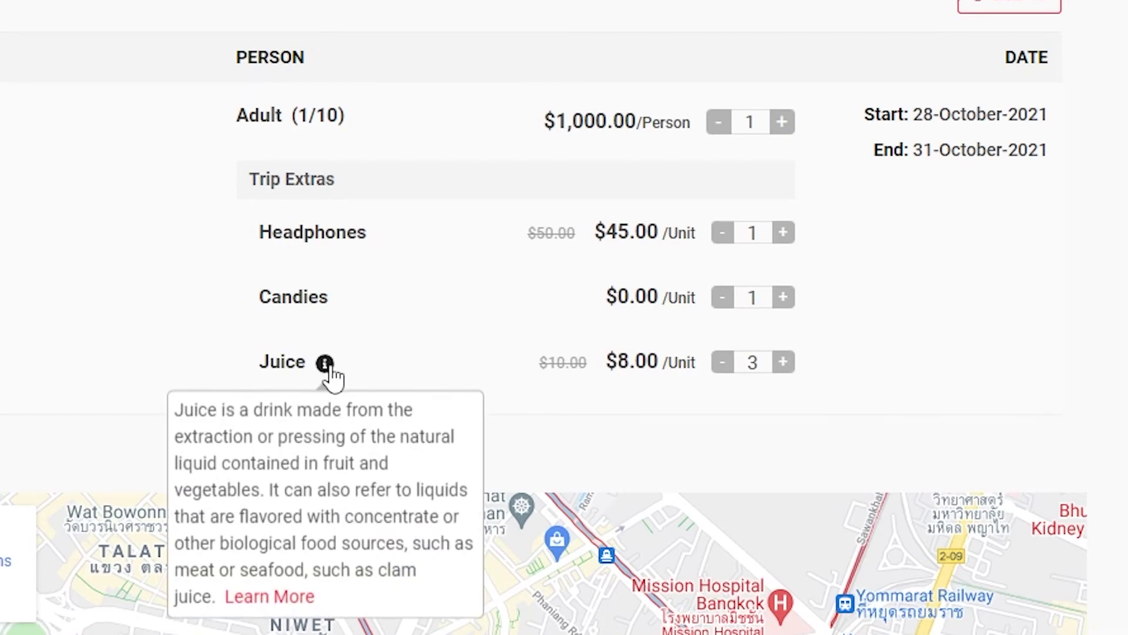
Open the Juice extra's own page via Learn More and review its details.
{"action": "left_click", "coordinate": [269, 599]}
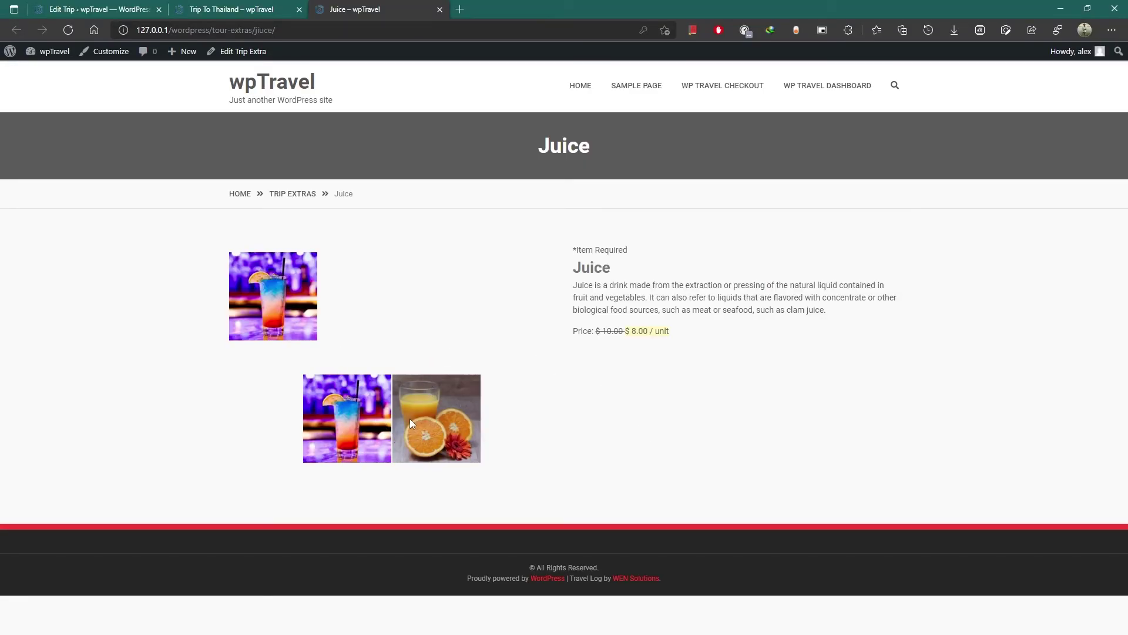
{"action": "left_click_drag", "start_coordinate": [574, 274], "coordinate": [613, 270]}
{"action": "left_click", "coordinate": [560, 368]}
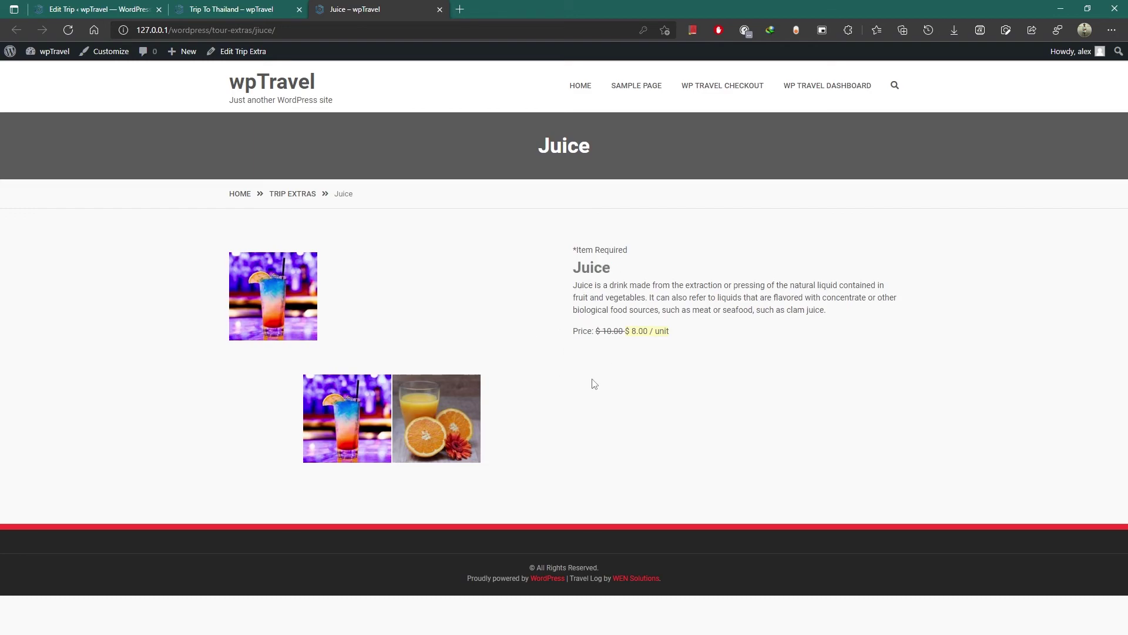